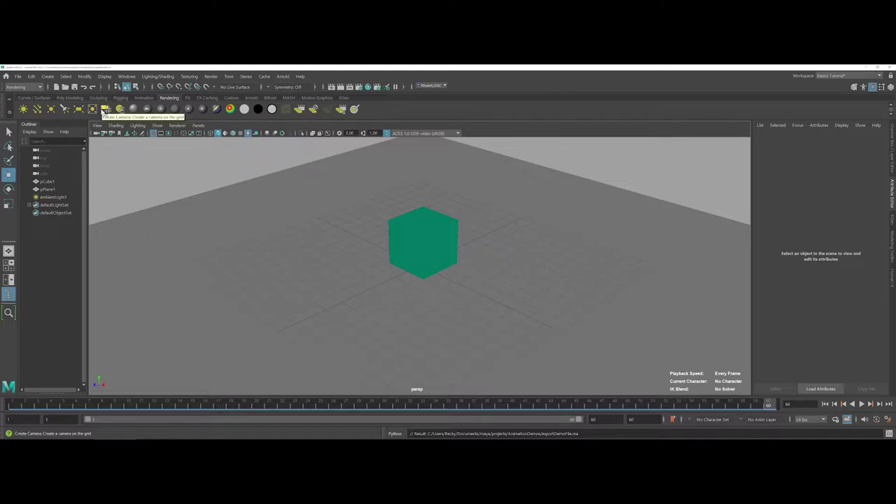
- Create camera1 from the Rendering shelf and drag it to the left of the green cube
click(104, 111)
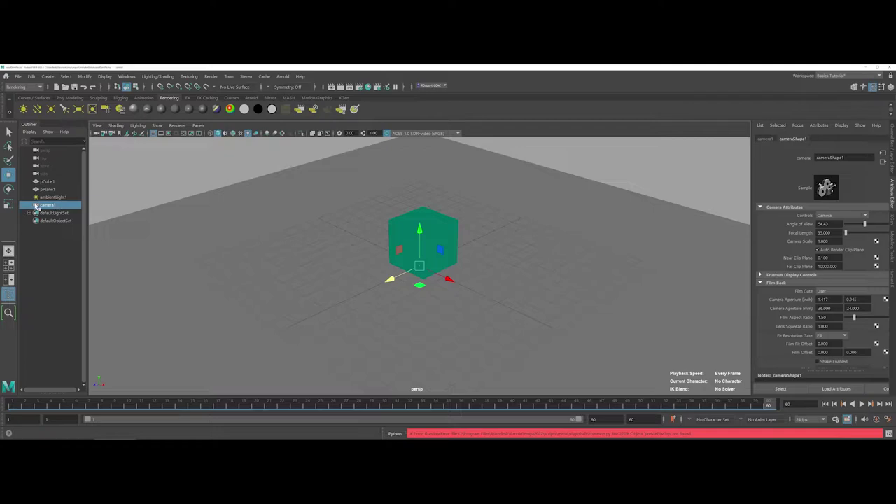
click(390, 281)
drag(390, 281, 225, 349)
drag(266, 305, 256, 234)
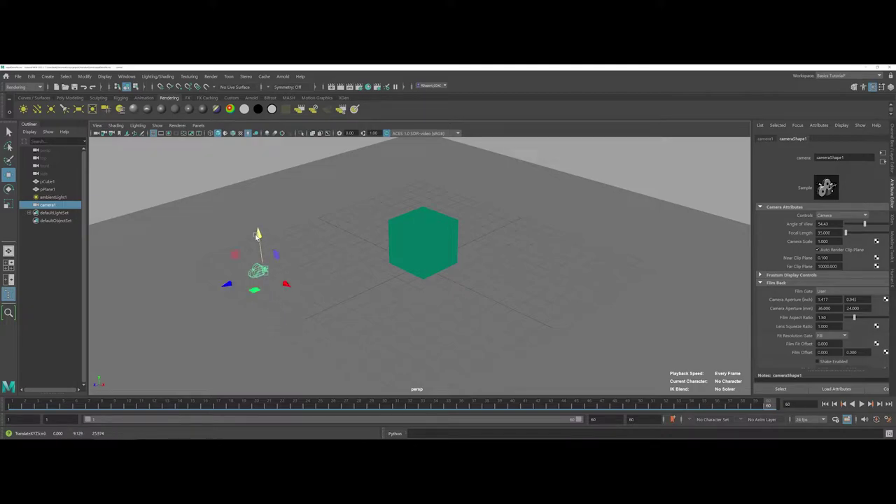
- Switch to the two-pane Front/Persp layout with a narrower front pane and wider perspective pane
click(9, 280)
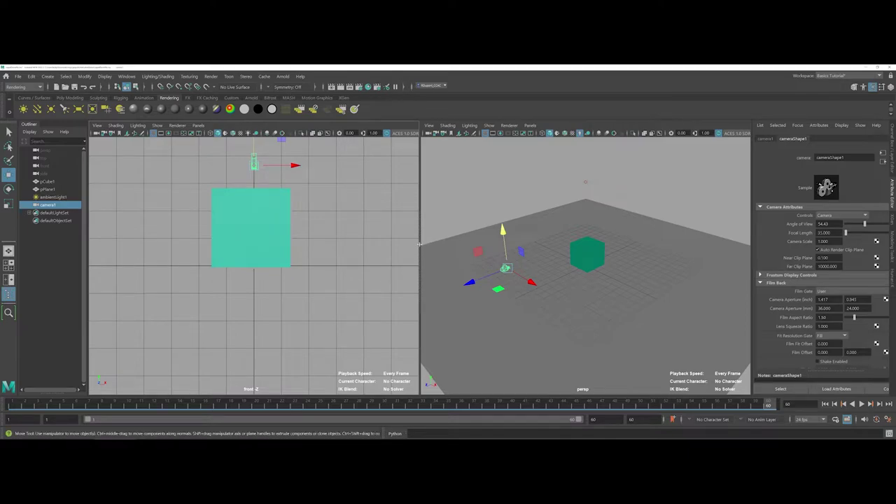
drag(421, 246, 314, 245)
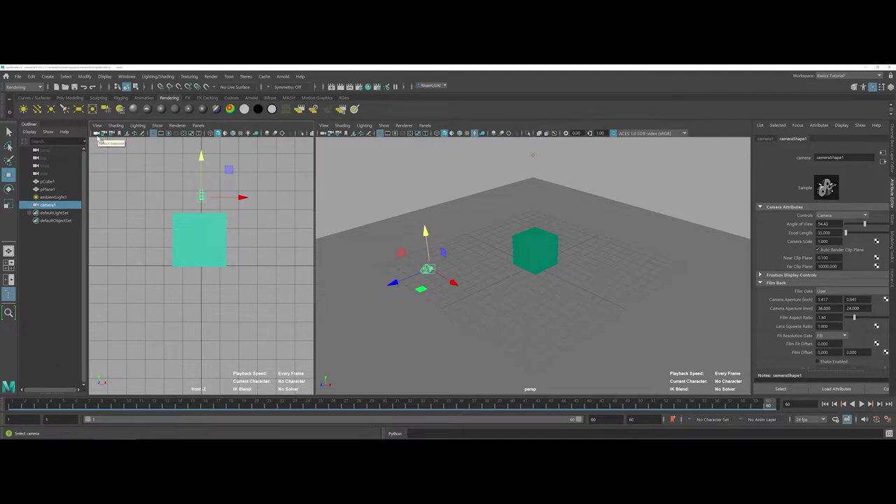
- Set the left panel to look through camera1 instead of the front camera
right_click(98, 135)
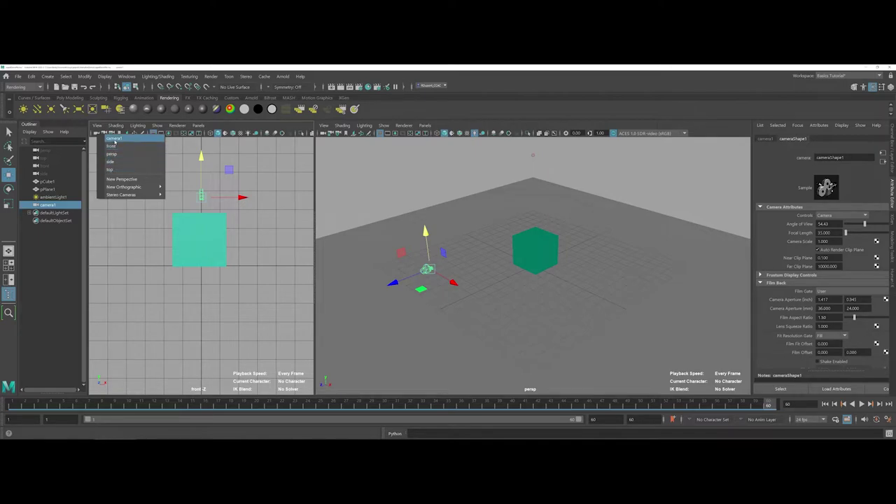
click(114, 139)
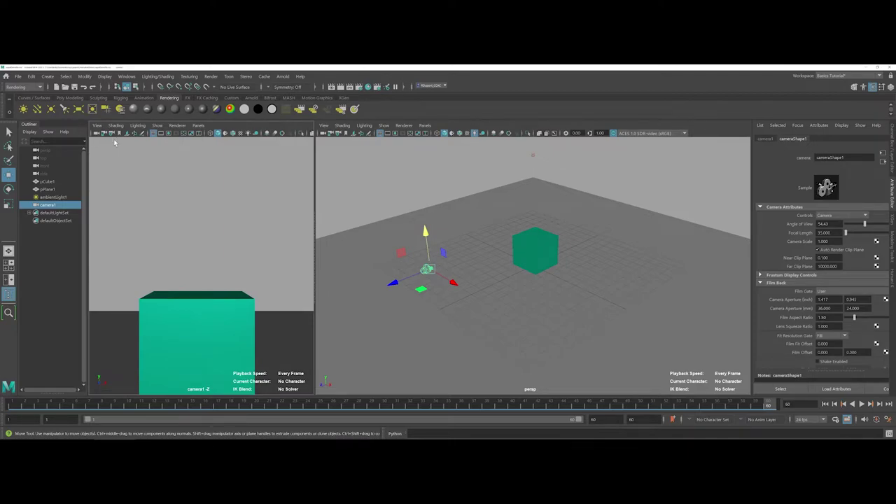
- Lower camera1 from height 9.129 to 7.800 and play the animation from frame 1
key(t)
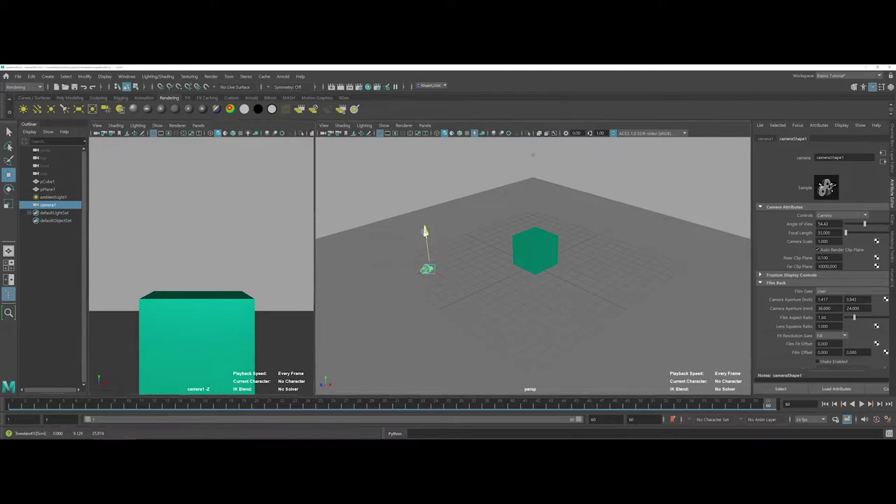
mouse_move(419, 232)
mouse_down()
mouse_move(415, 215)
mouse_move(418, 248)
mouse_move(415, 215)
mouse_move(418, 240)
mouse_up()
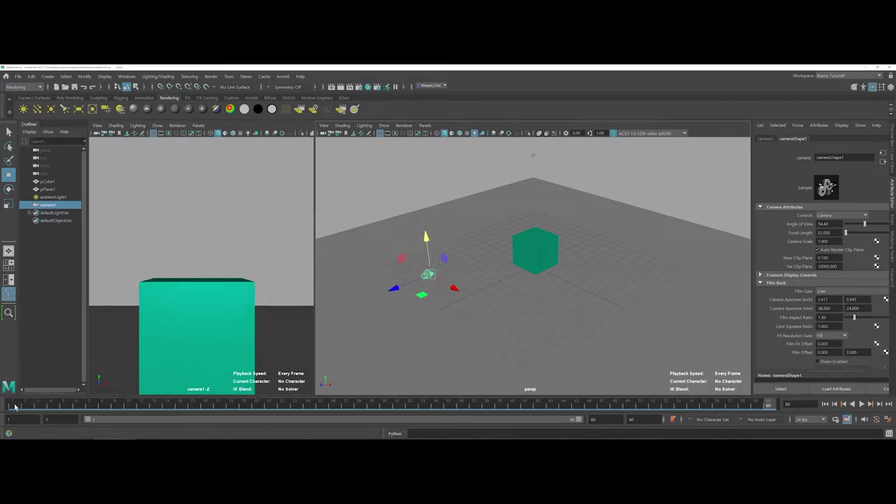
click(14, 406)
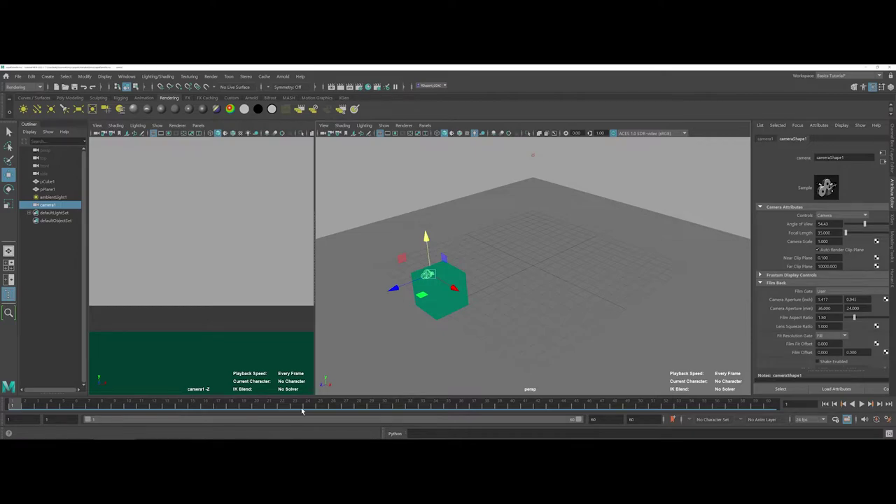
key(alt+v)
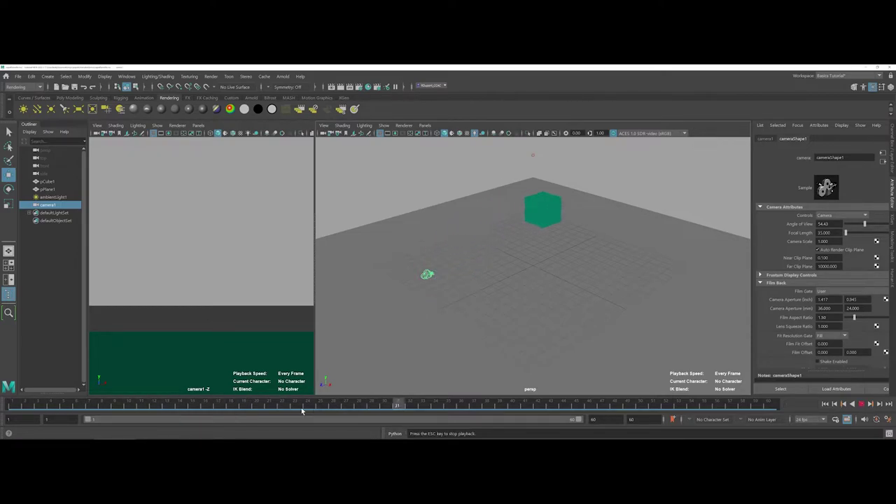
key(Escape)
key(alt+v)
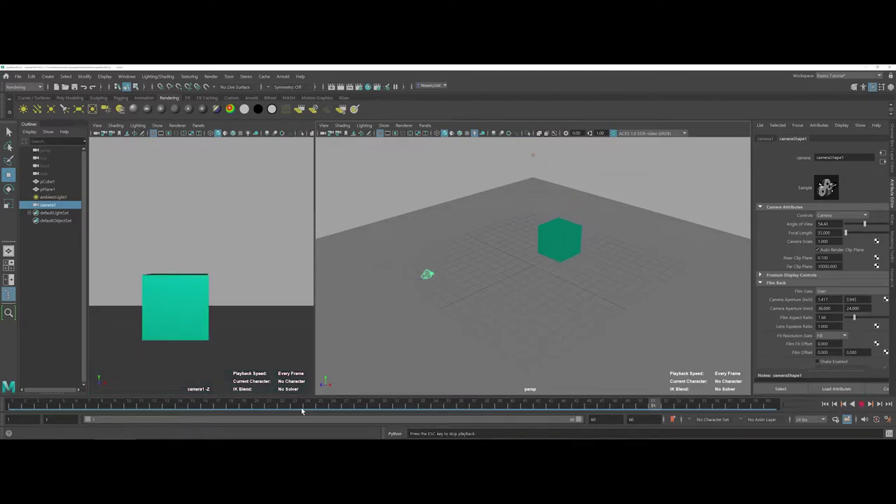
- Deselect camera1, replay the animation from frame 1 through camera1, then reselect camera1
click(272, 254)
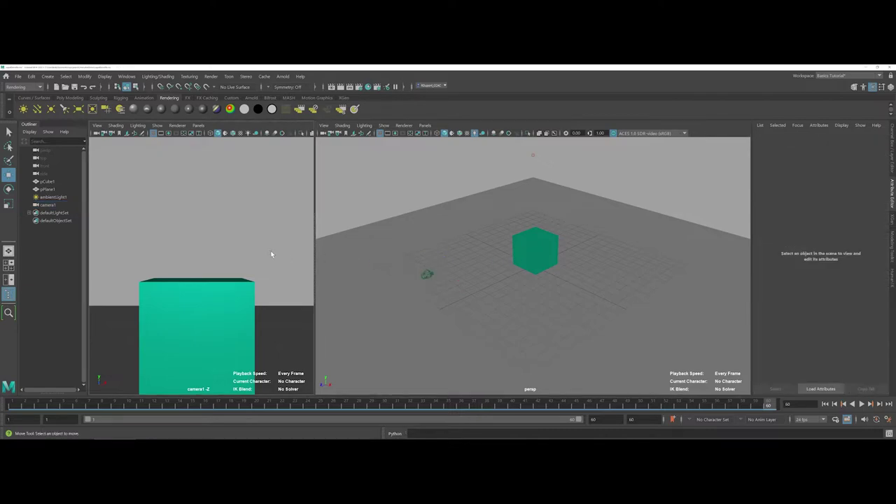
click(11, 405)
key(alt+v)
click(428, 273)
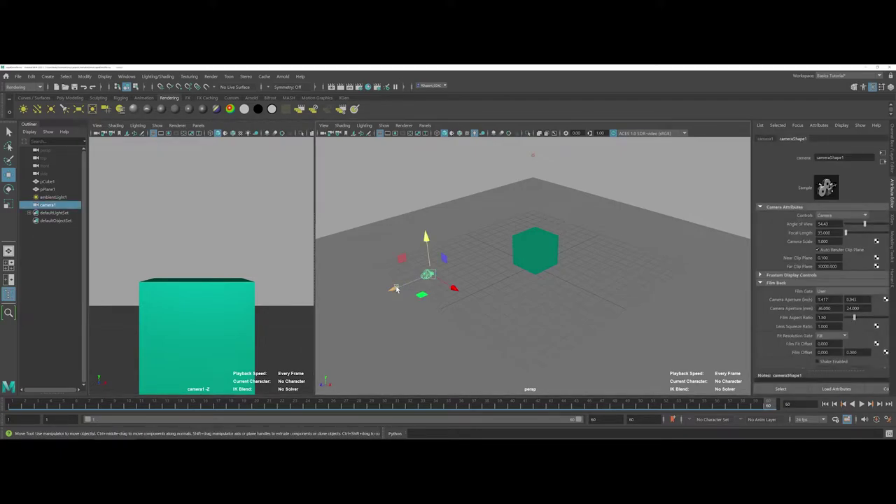
- At frame 1, move camera1 toward the cube, raise it, and tilt it downward
click(12, 406)
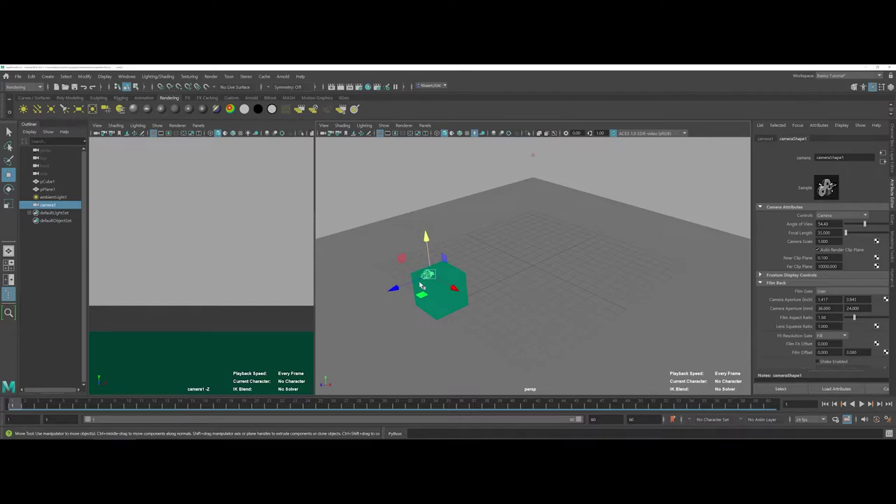
drag(394, 289, 339, 312)
mouse_move(369, 260)
mouse_down()
mouse_move(364, 242)
mouse_move(372, 247)
mouse_up()
key(e)
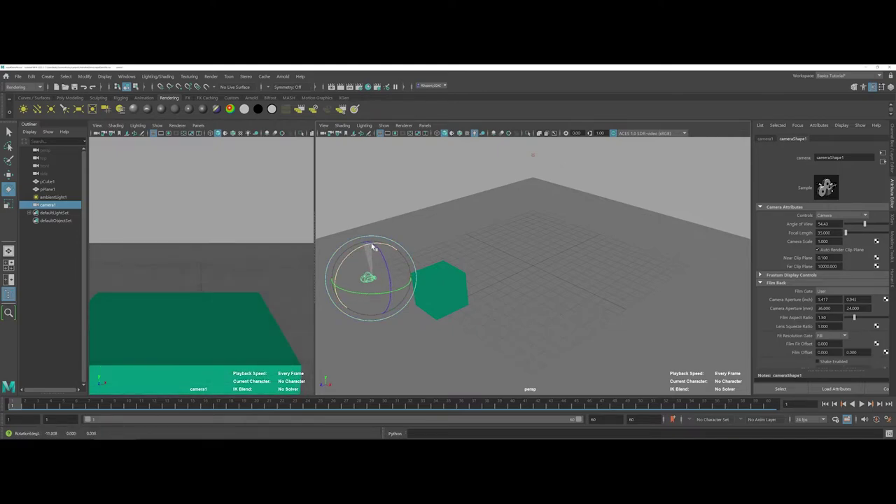
drag(373, 246, 372, 249)
- Adjust camera1's Focal Length and Angle of View, then set Angle of View to 100
drag(846, 236, 846, 237)
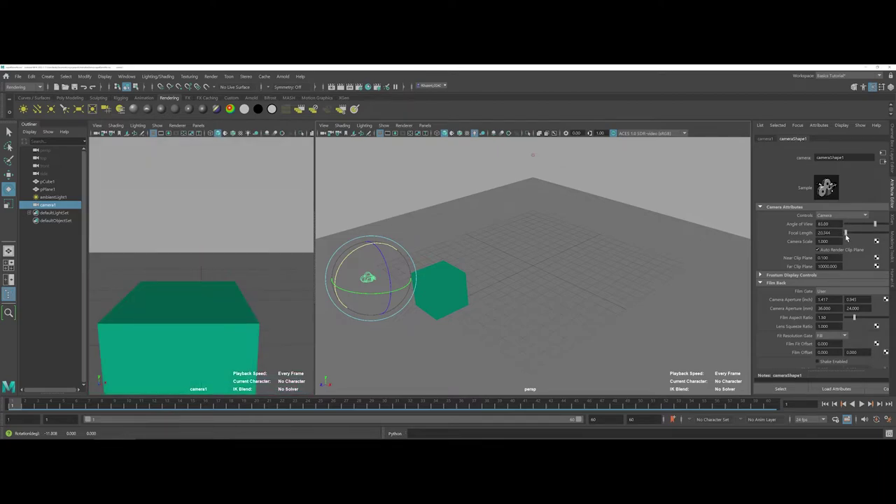
mouse_move(875, 224)
mouse_down()
mouse_move(846, 228)
mouse_move(877, 225)
mouse_up()
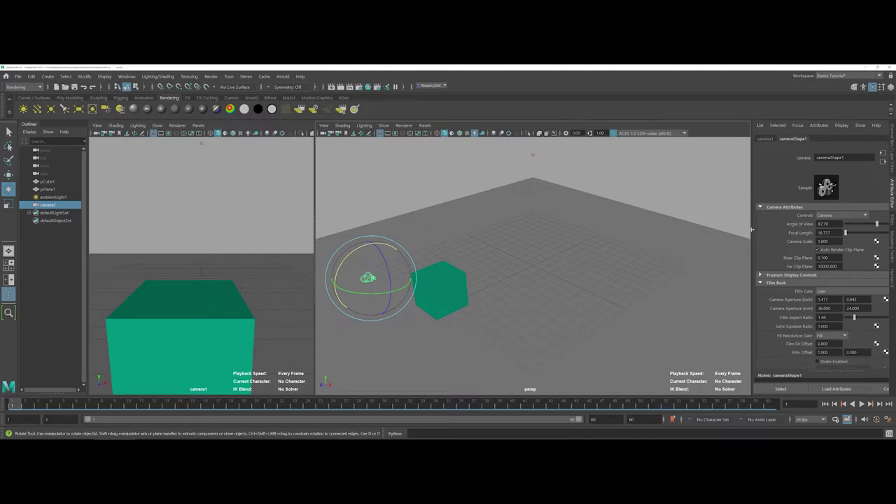
drag(751, 229, 742, 229)
double_click(813, 223)
key(BackSpace)
text(100)
key(Return)
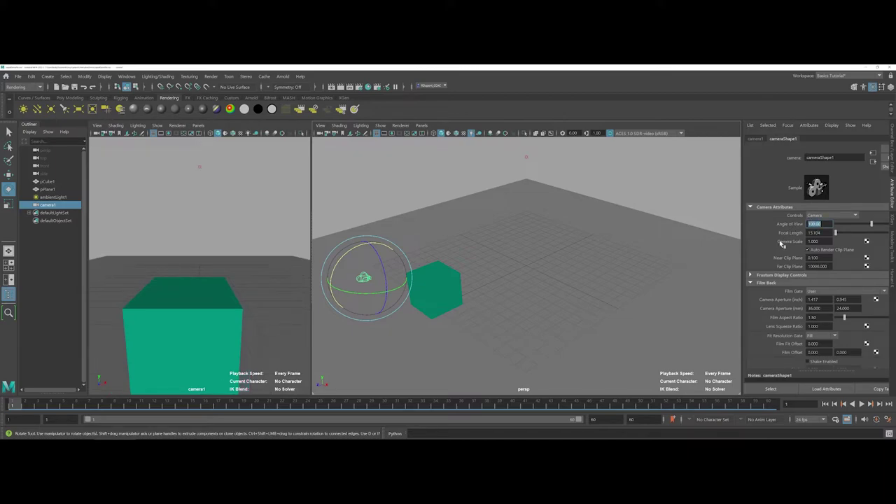
- Clear the selection, play the animation, then select camera1 and return to frame 1
click(157, 356)
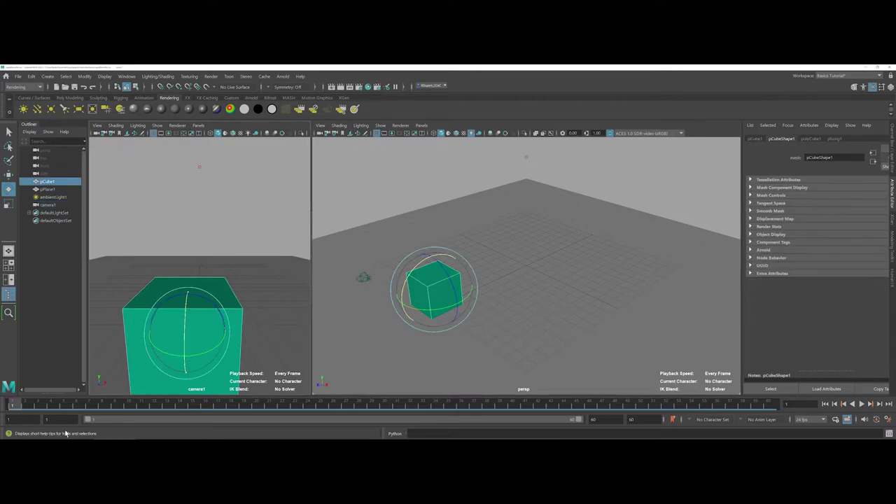
click(133, 203)
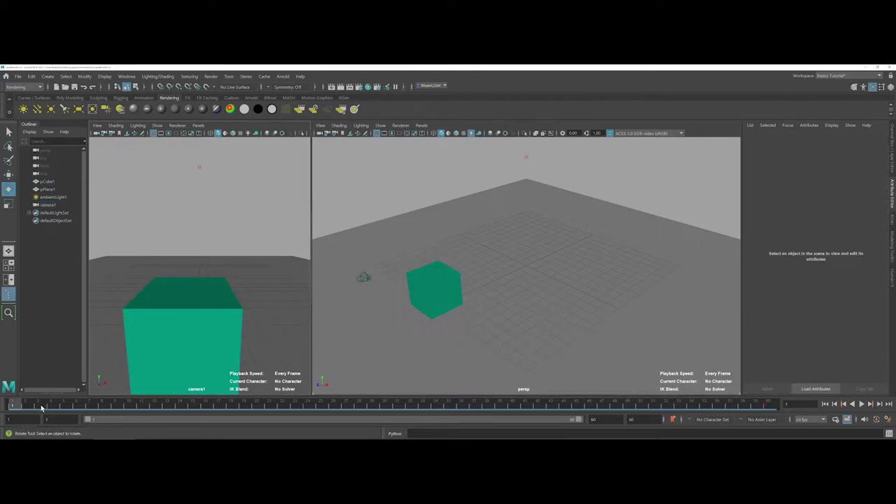
key(alt+v)
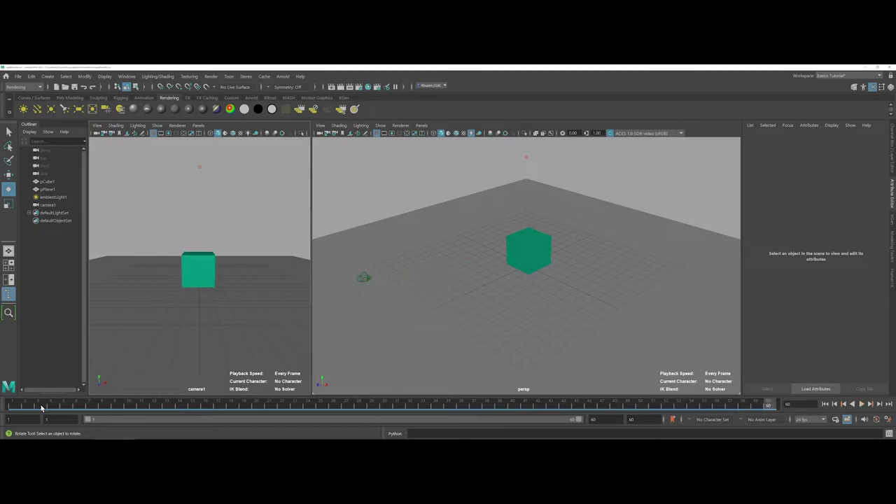
click(362, 279)
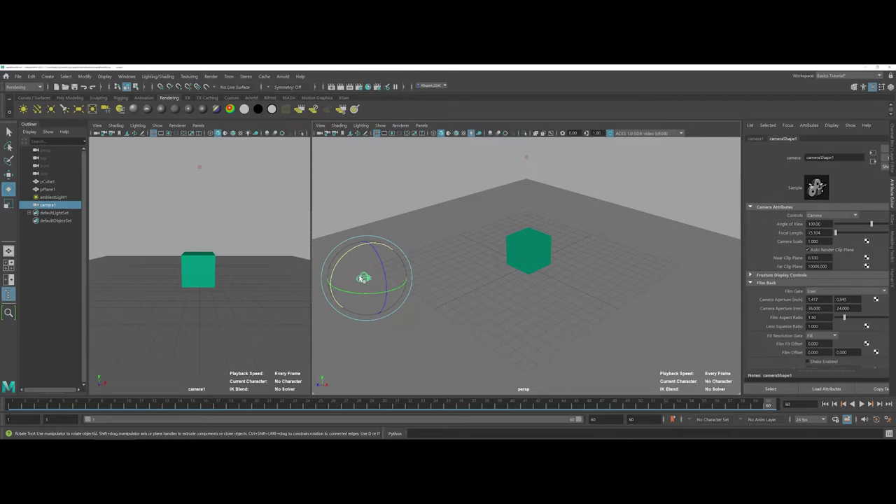
click(10, 405)
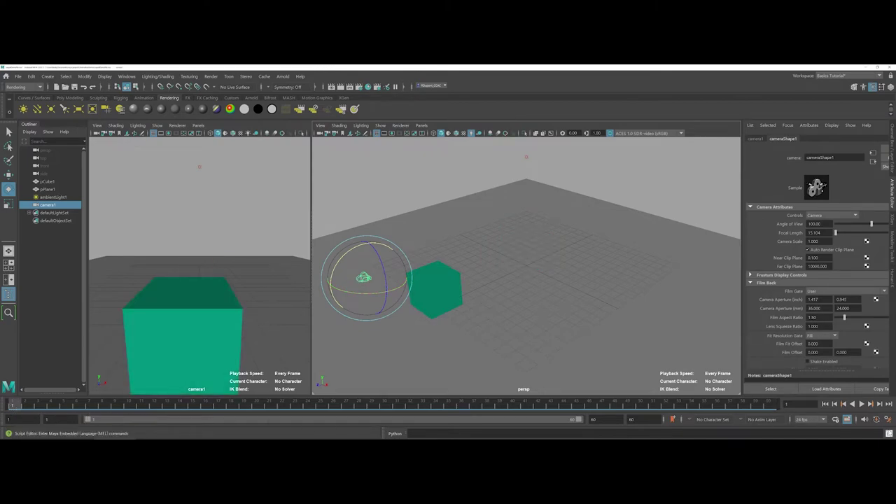
- Enable Auto Keyframe, key camera1 at frame 1, then rotate and key it around frame 12
click(876, 419)
key(s)
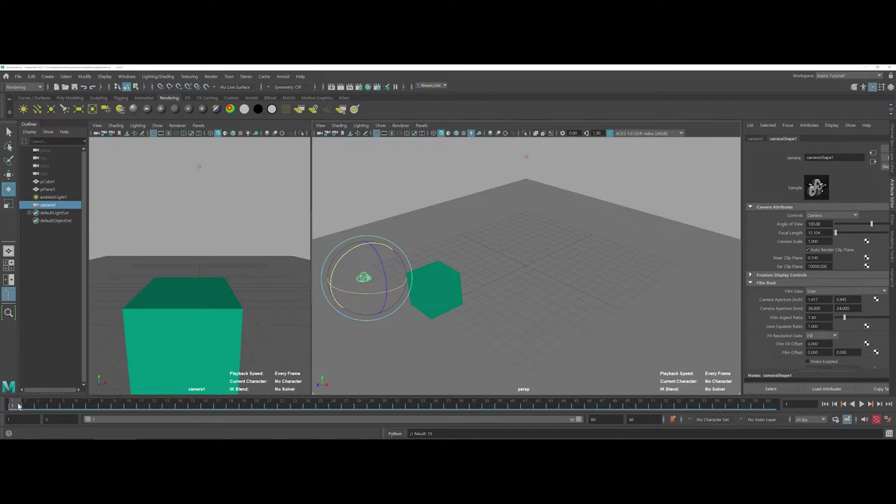
click(24, 404)
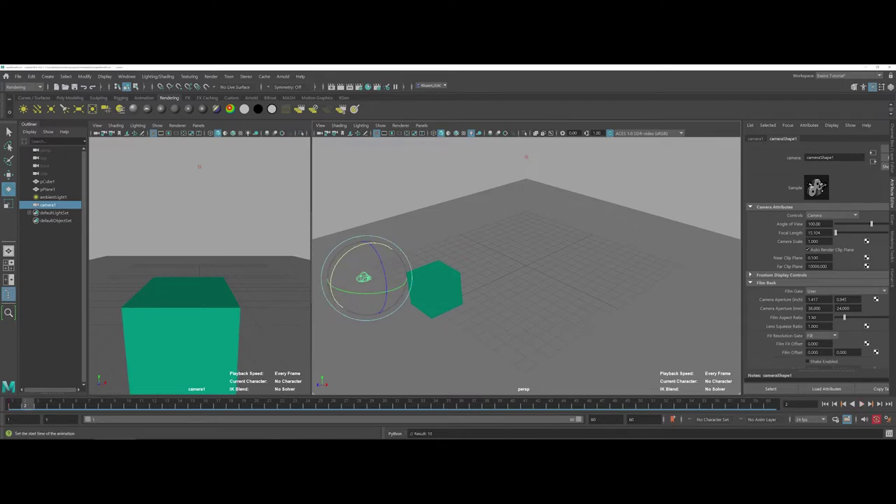
drag(35, 404, 155, 409)
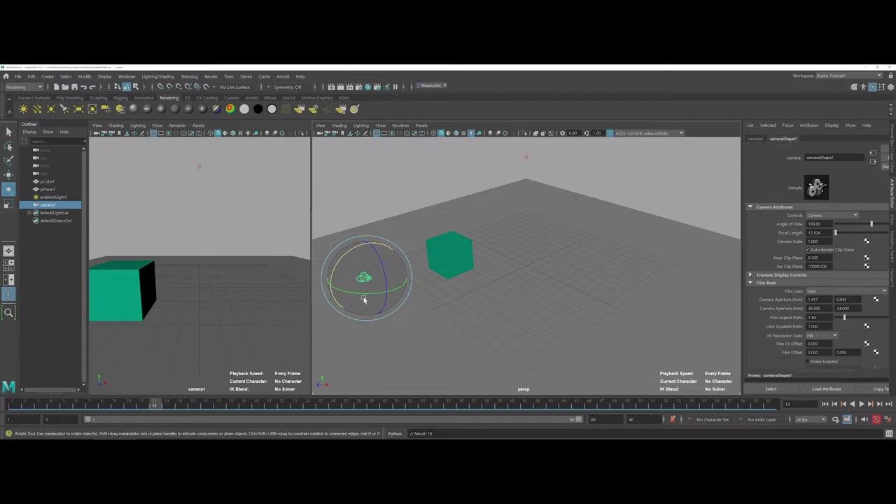
drag(362, 293, 379, 293)
key(shift+e)
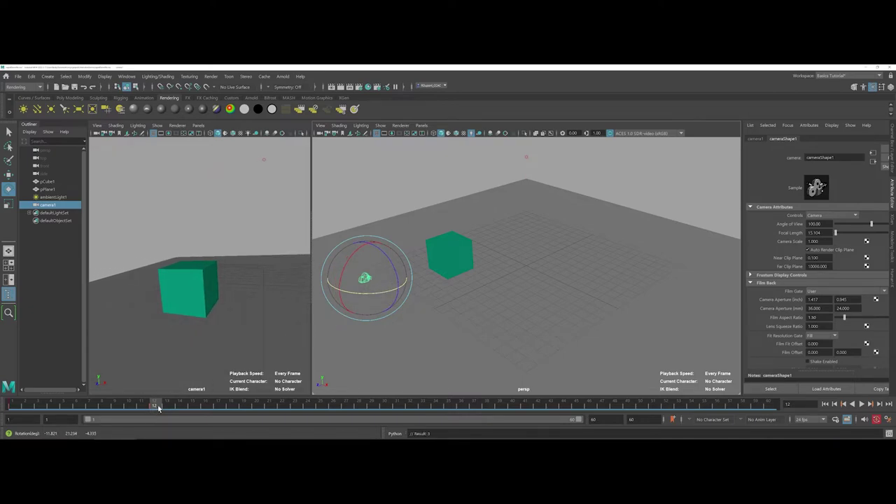
- Turn camera1 toward the cube at frame 21, move it closer at frame 51, then review
drag(157, 405, 589, 406)
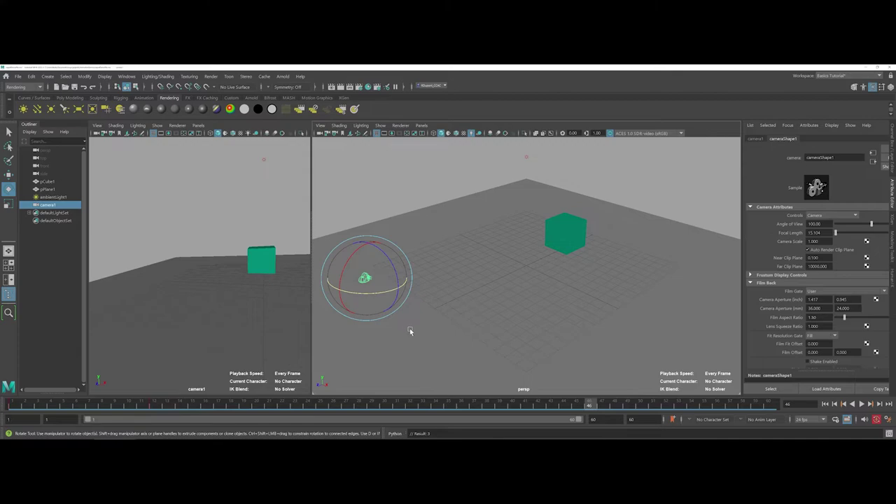
drag(373, 293, 365, 297)
drag(597, 405, 754, 413)
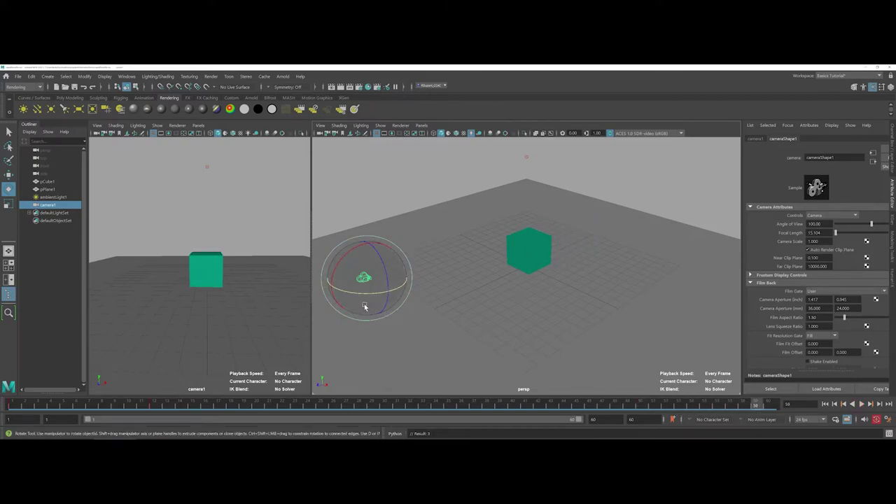
key(w)
drag(358, 303, 464, 304)
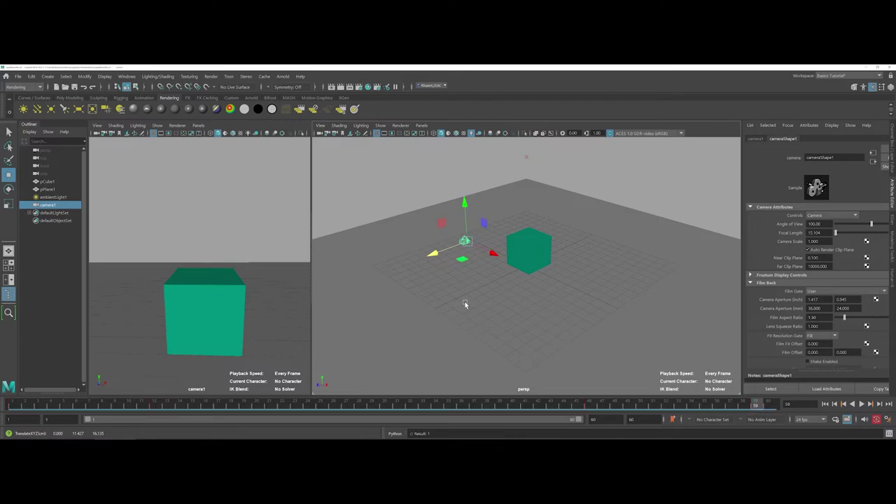
mouse_move(756, 406)
mouse_down()
mouse_move(13, 420)
mouse_move(6, 428)
mouse_up()
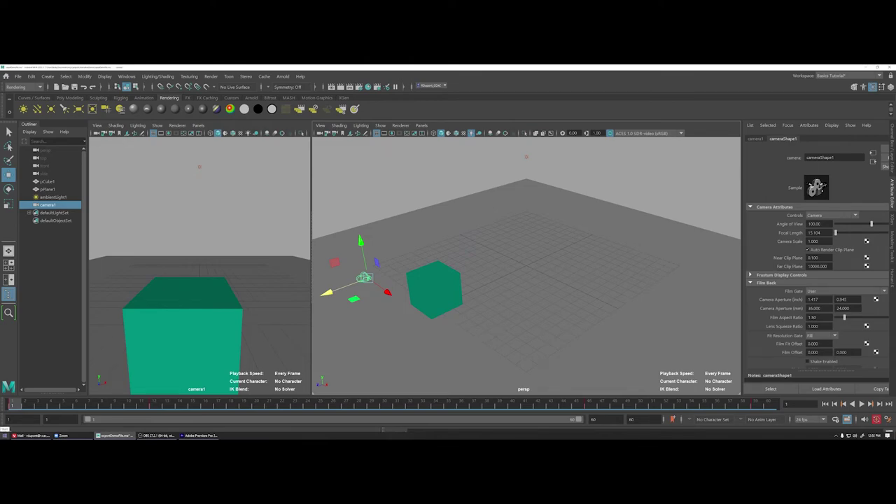
click(177, 286)
key(alt+v)
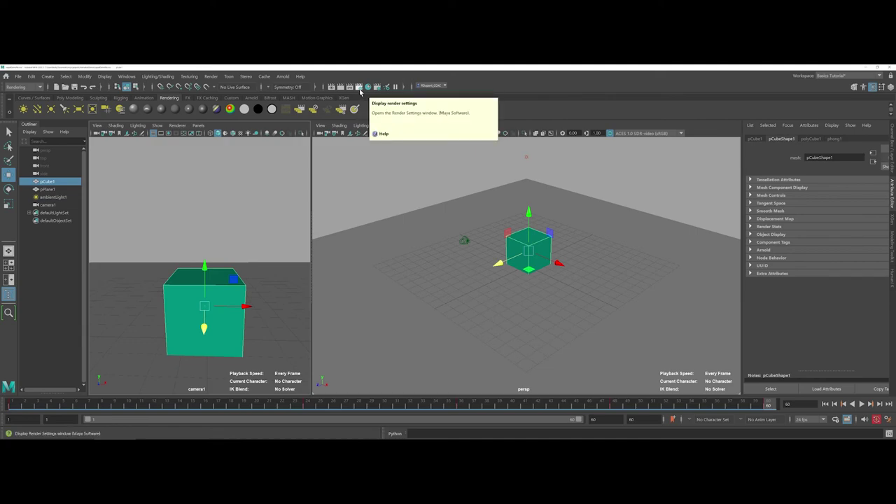
- In Render Settings, change the Renderable Camera from persp to camera1
click(359, 88)
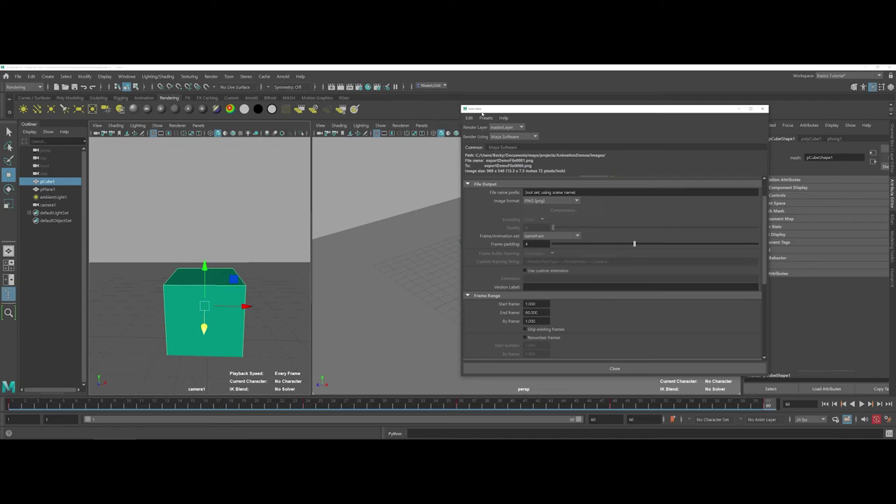
drag(483, 114, 322, 147)
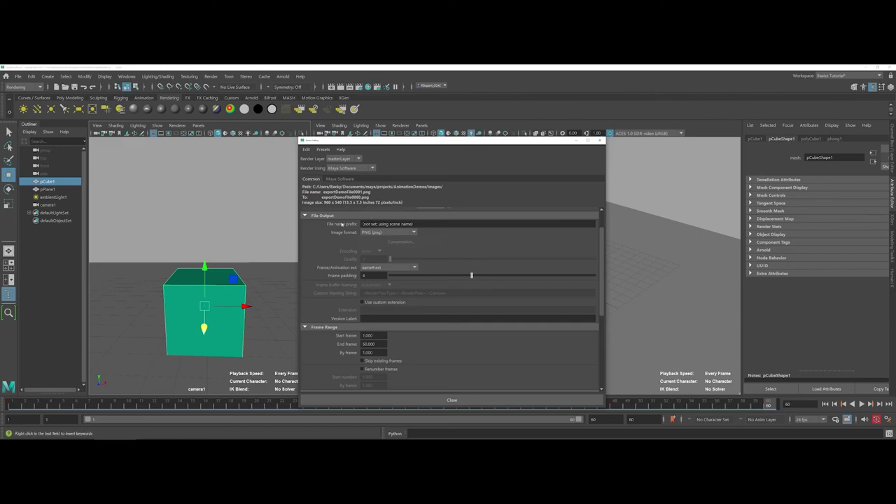
scroll(339, 232, down, 2)
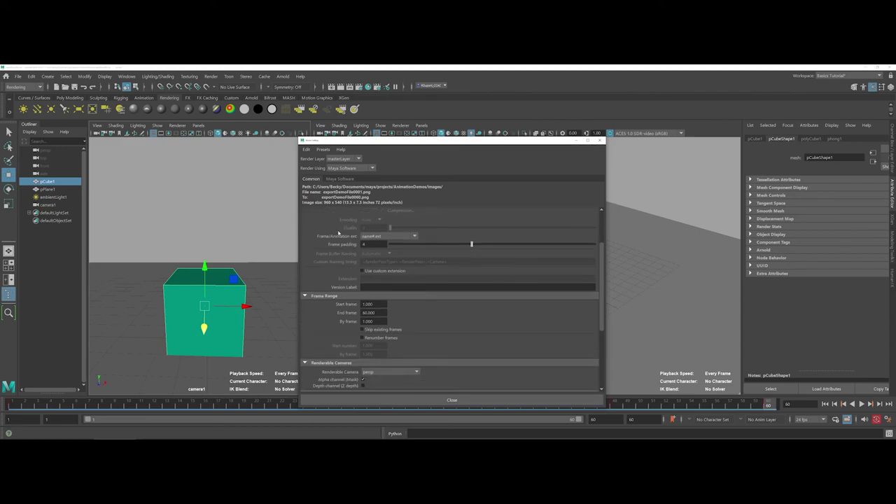
scroll(339, 232, down, 4)
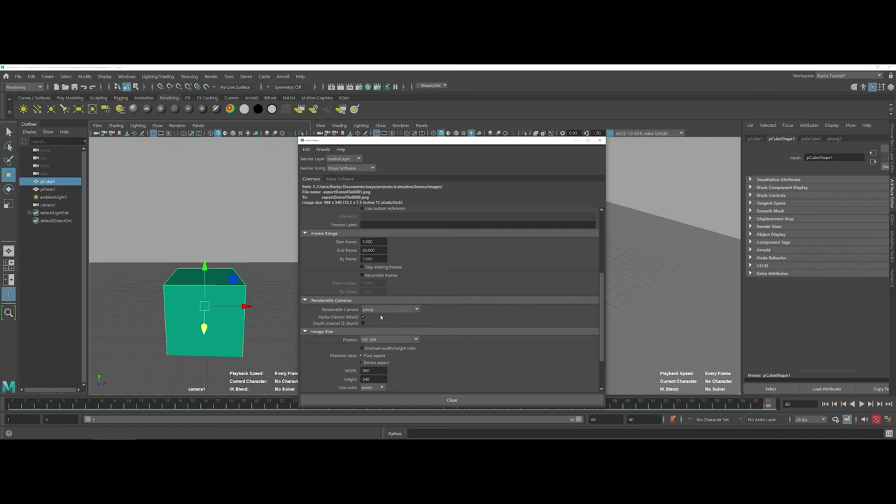
click(418, 310)
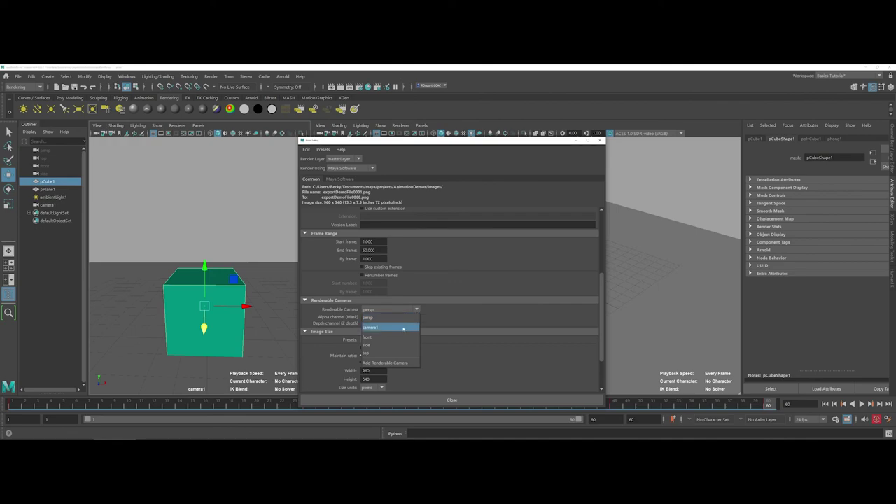
click(403, 329)
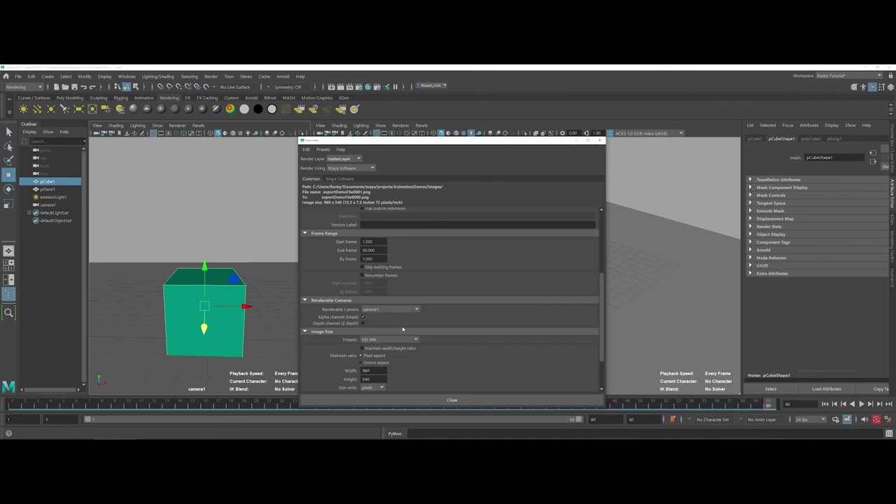